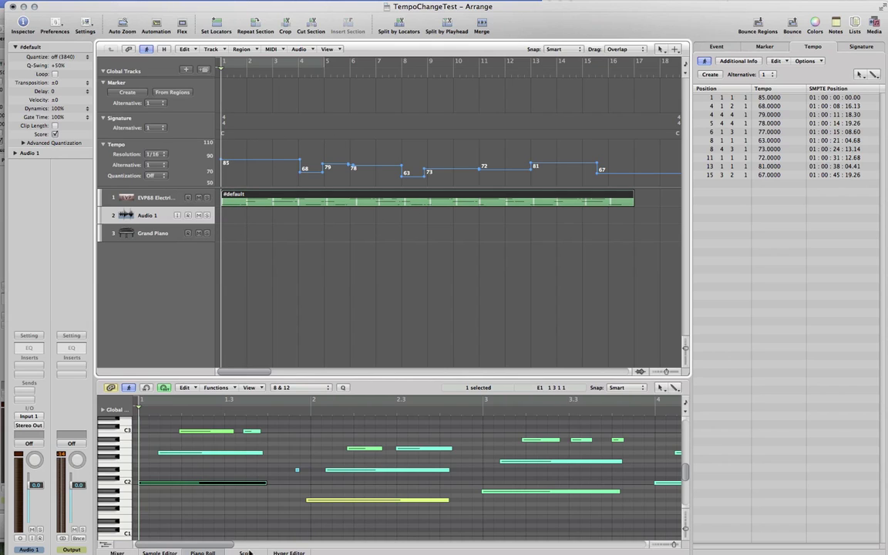
Step: Play TempoChangeTest, then drag the first tempo segment from 85 up to 86 bpm
key(space)
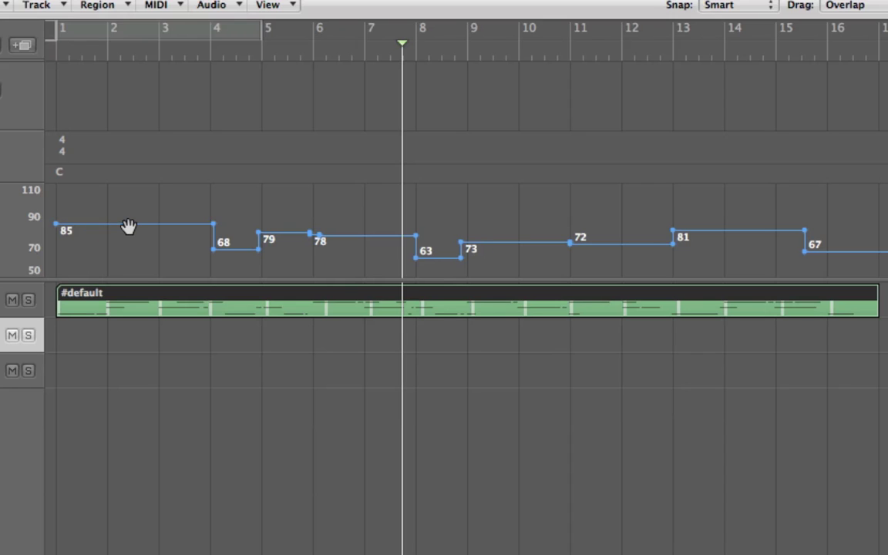
drag(128, 226, 126, 227)
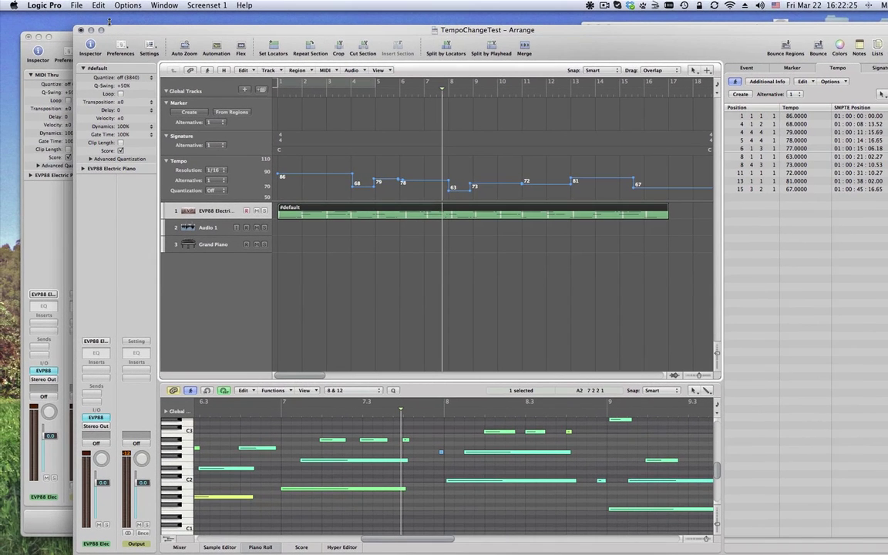
Step: Export the selection as MIDI to Desktop/TempoChangeTest.mid, replacing the existing file
click(79, 6)
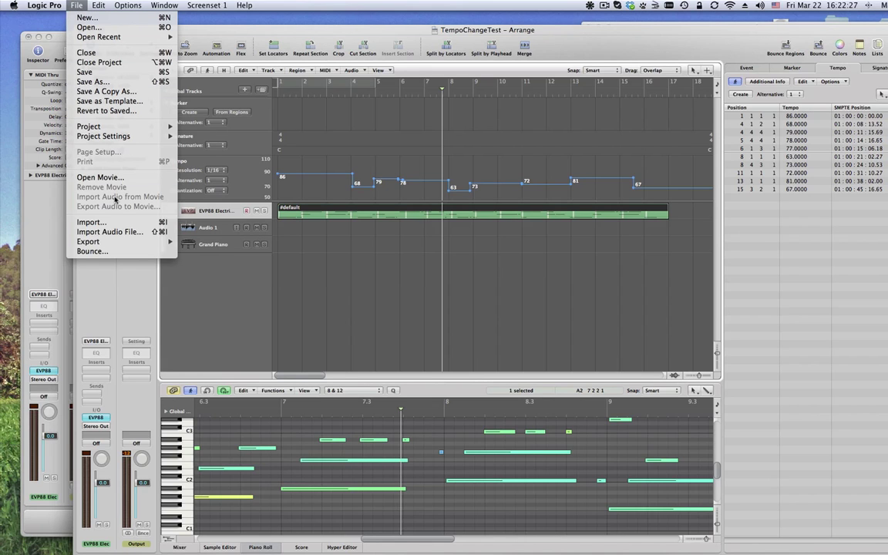
mouse_move(101, 244)
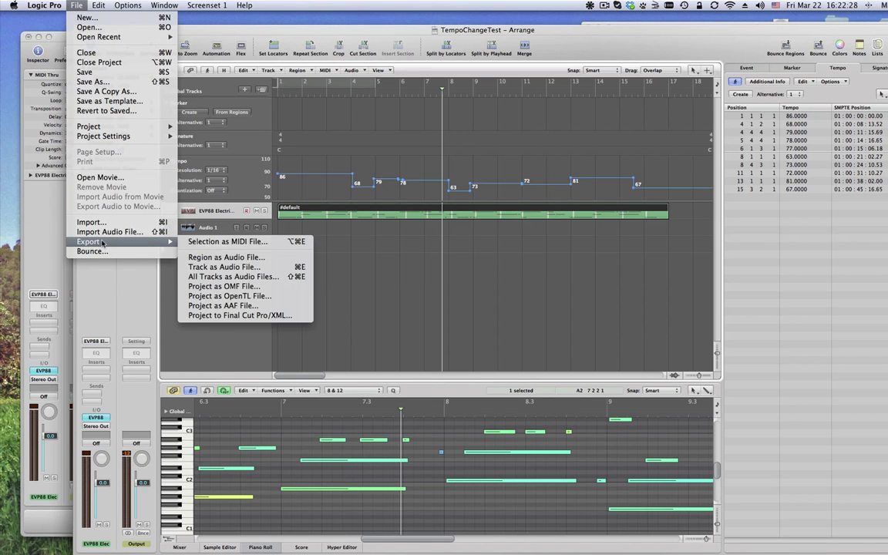
click(204, 242)
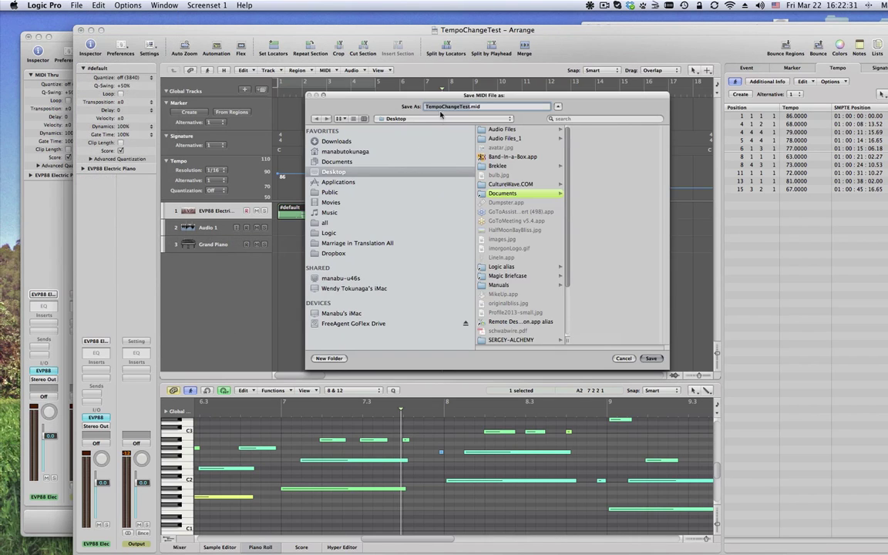
click(651, 358)
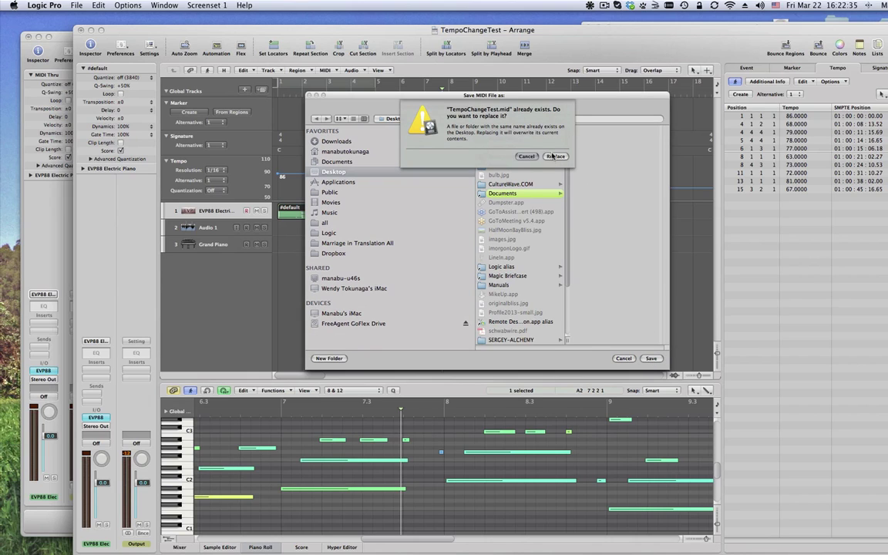
click(553, 156)
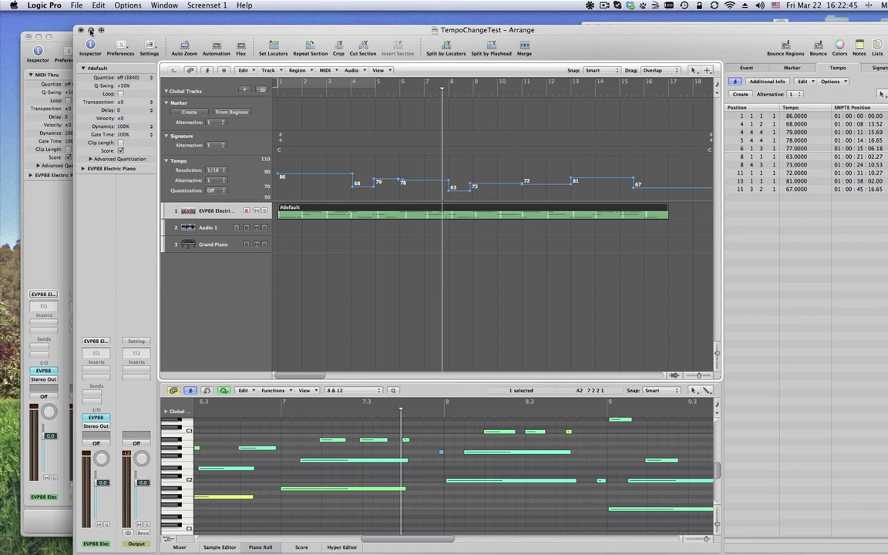
Step: Close the TempoChangeTest window and import TempoChangeTest.mid into the Untitled project
click(90, 30)
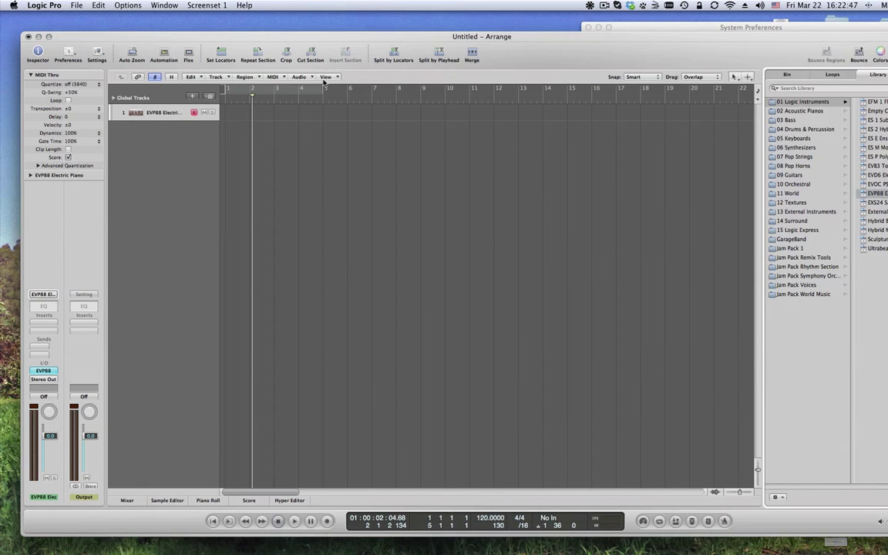
click(148, 99)
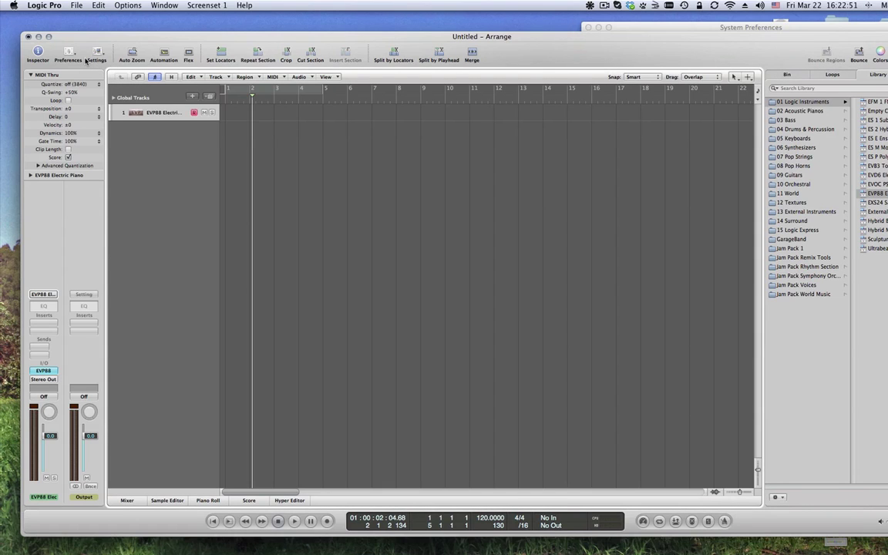
click(76, 6)
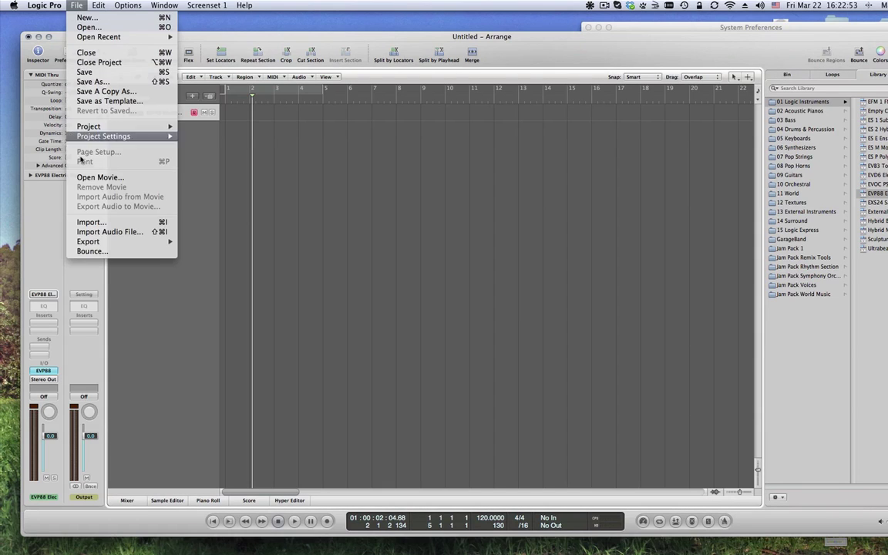
click(88, 223)
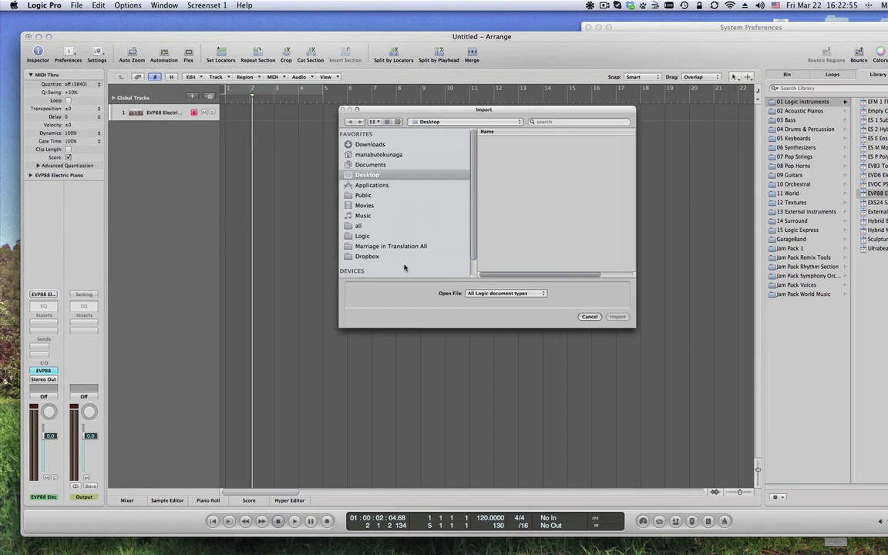
click(525, 142)
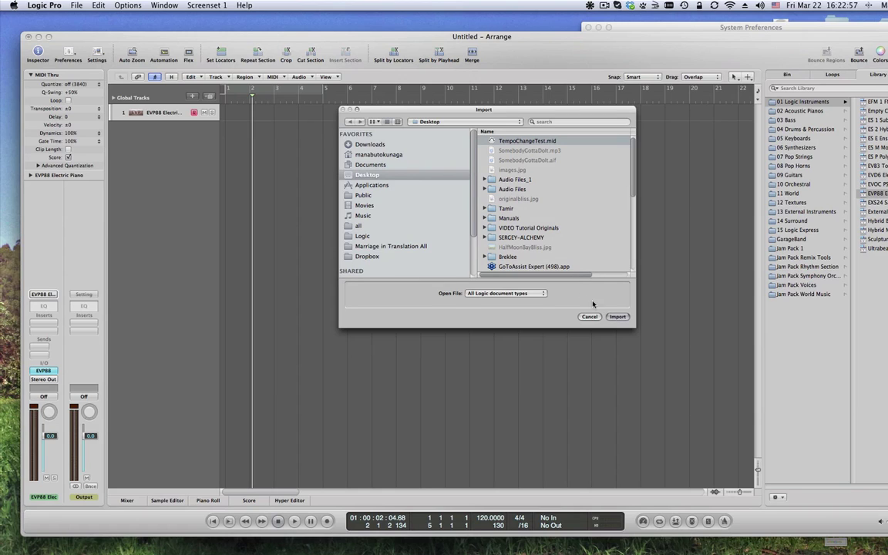
click(617, 316)
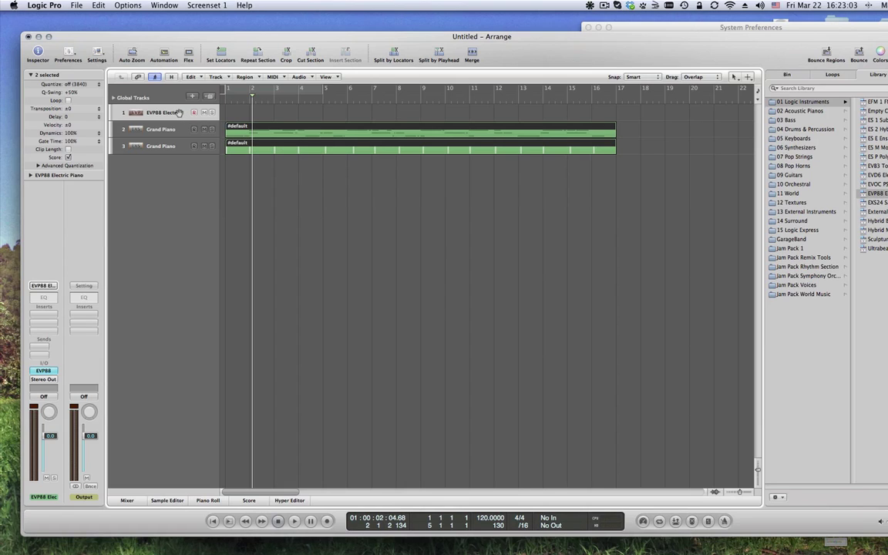
Step: Deselect the imported regions and reveal the global tracks, showing a constant 120 bpm tempo
click(271, 118)
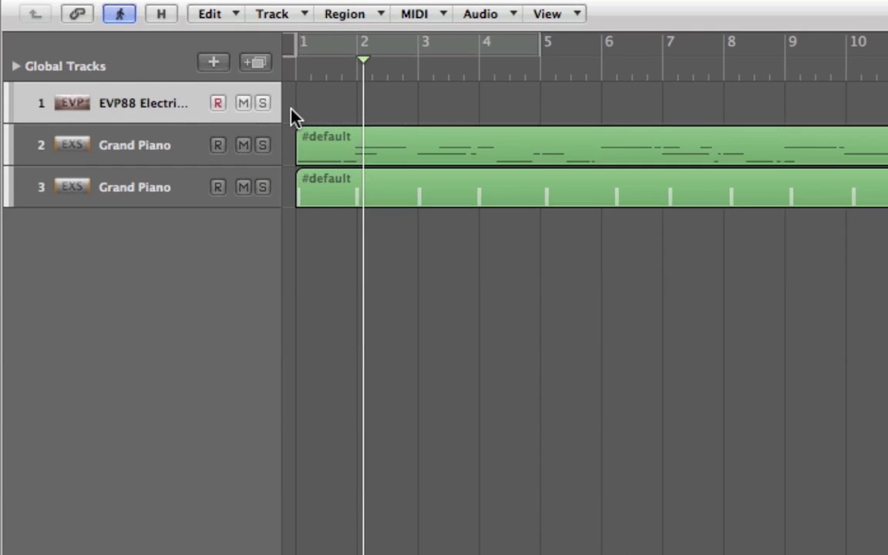
click(16, 67)
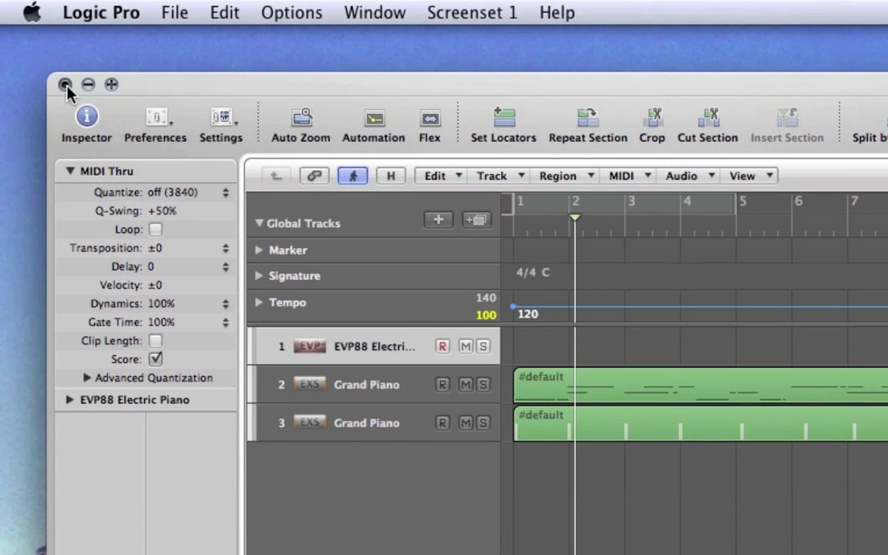
Step: Close Untitled and open Desktop/TempoChangeTest.mid as a project with a new environment
key(super+w)
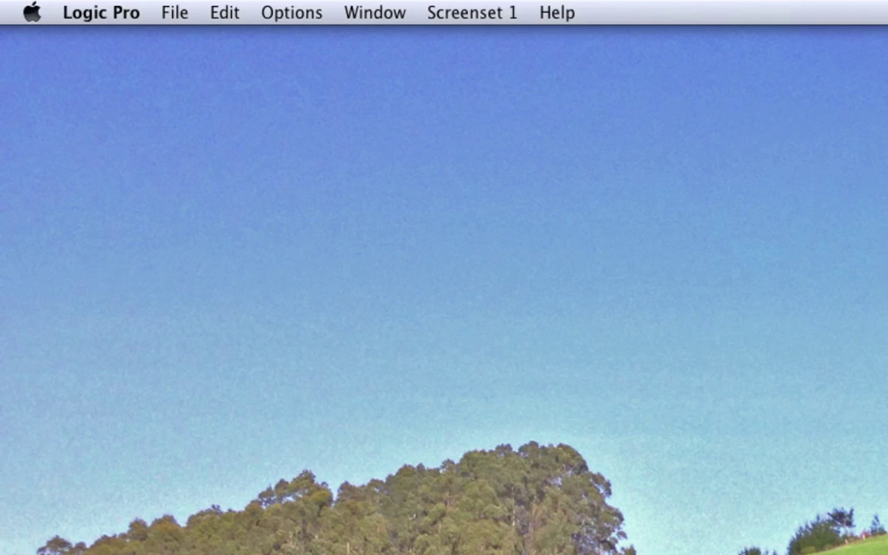
click(177, 12)
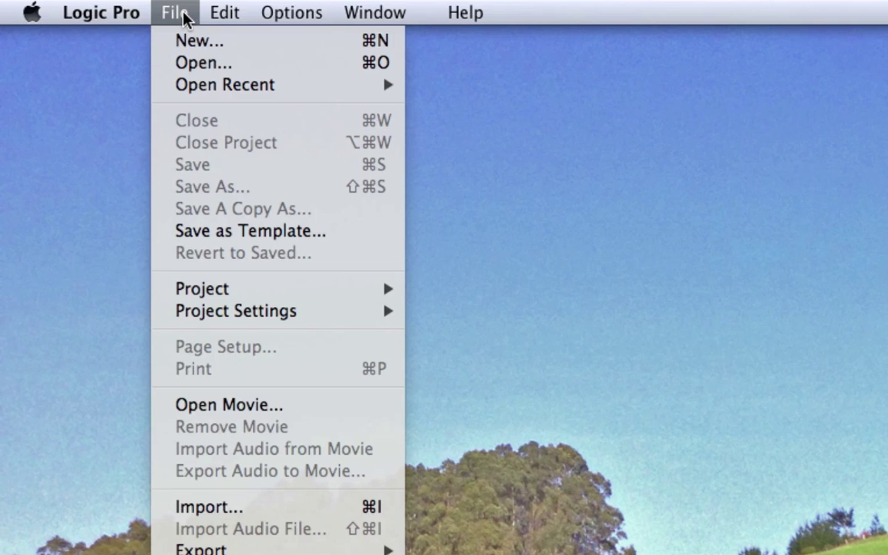
click(218, 71)
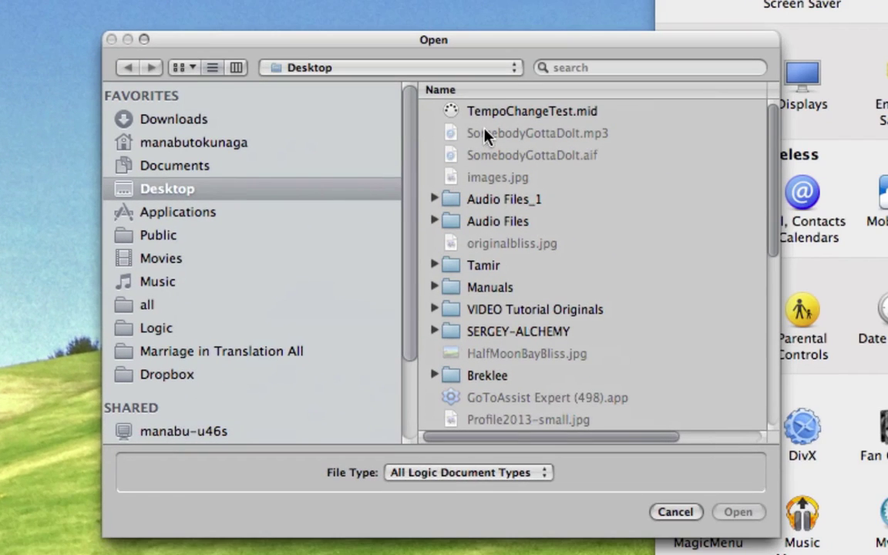
click(490, 114)
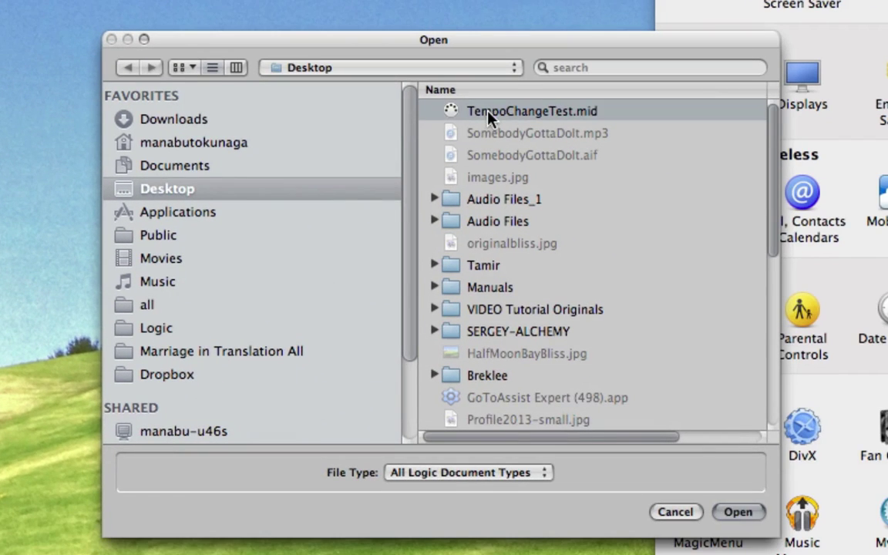
click(737, 511)
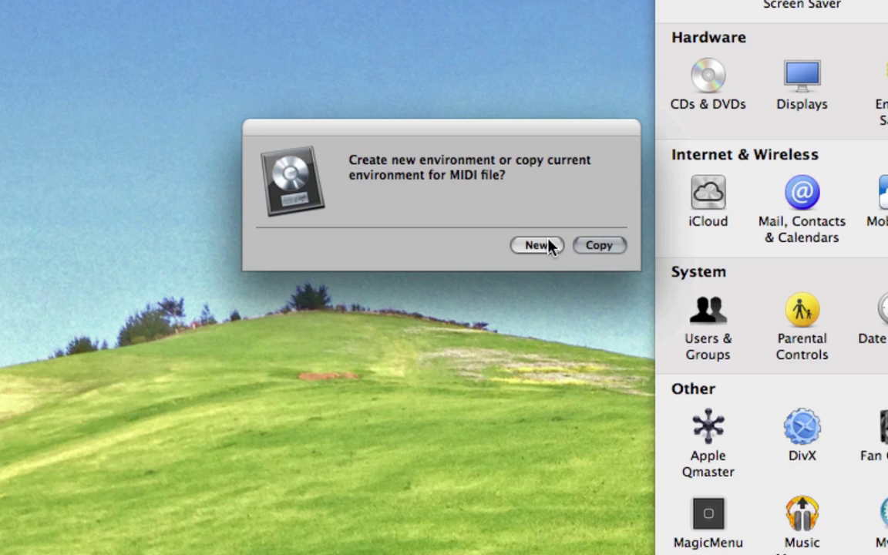
click(543, 245)
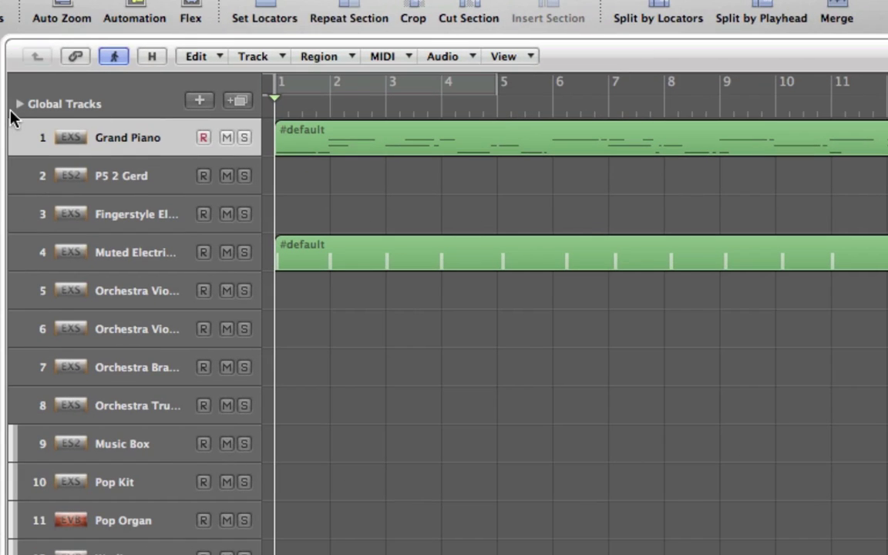
Step: Enlarge the signature and tempo tracks showing 86, 68, 79, 78, 73, 72, play, then close
click(18, 104)
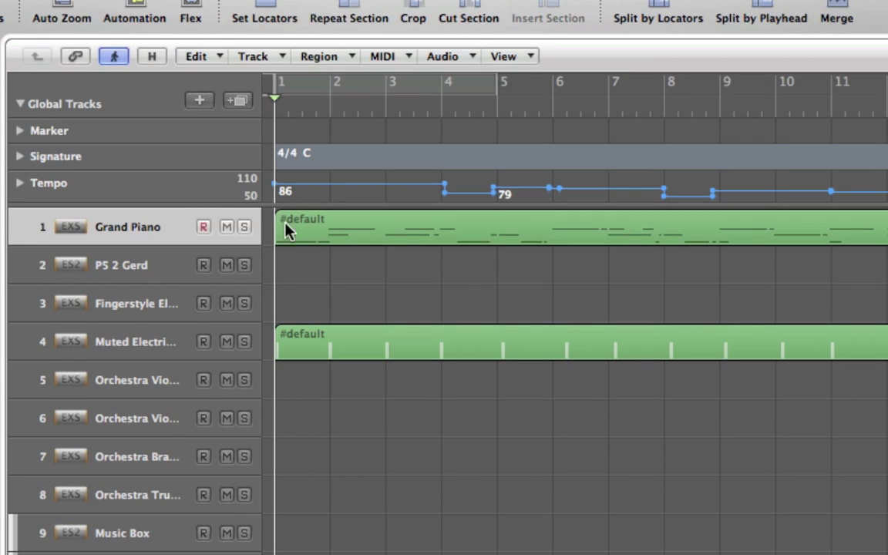
drag(289, 204, 274, 293)
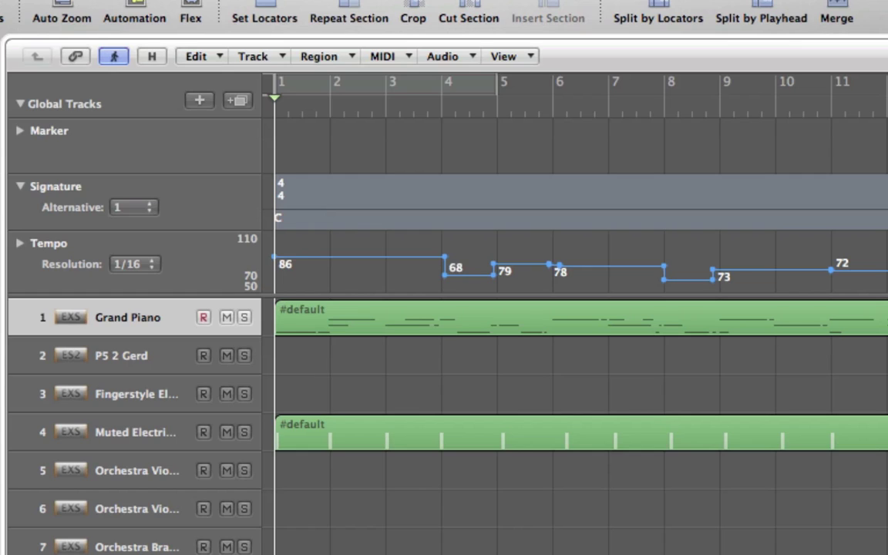
key(space)
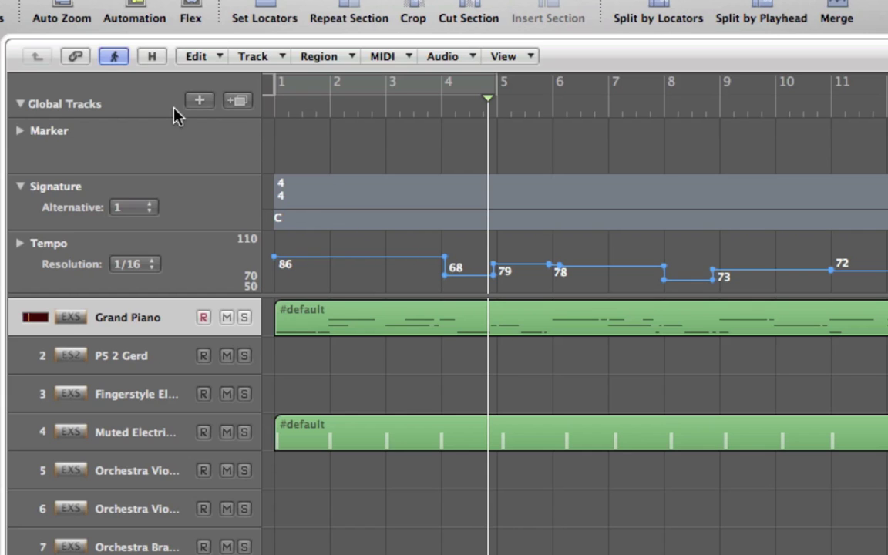
key(super+w)
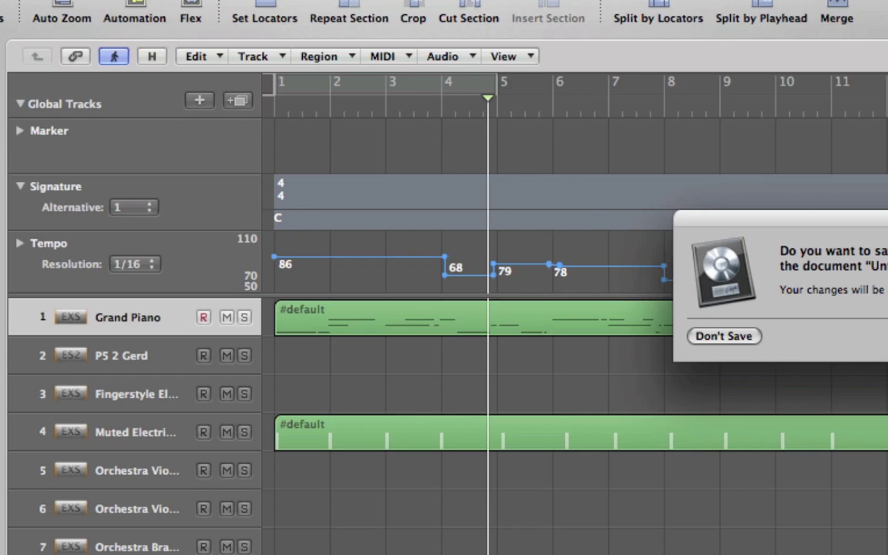
Step: Dismiss the save prompt, close the project, and create an Empty Project with one software instrument
key(Escape)
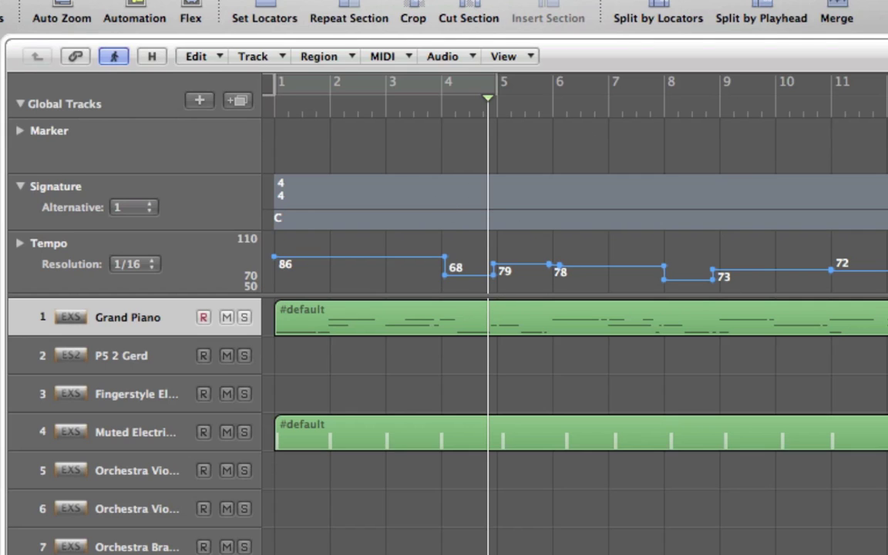
key(super+w)
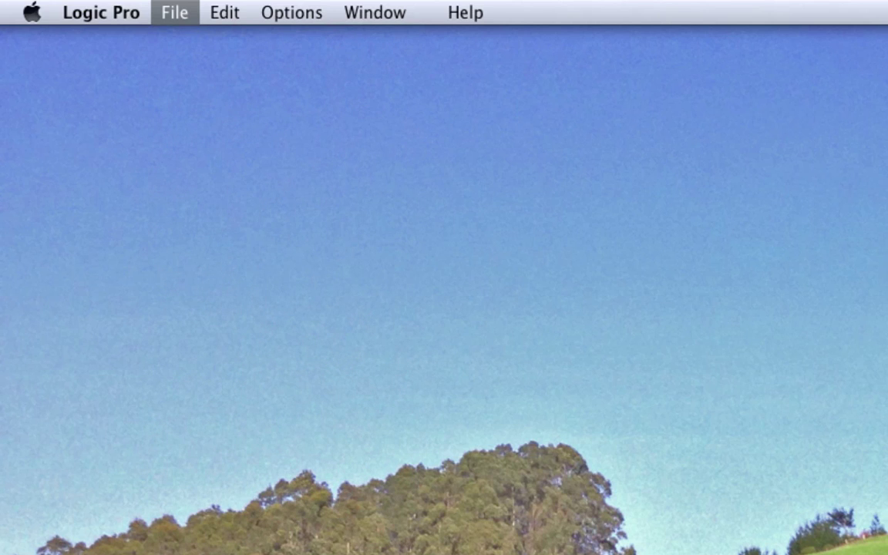
key(super+n)
double_click(326, 105)
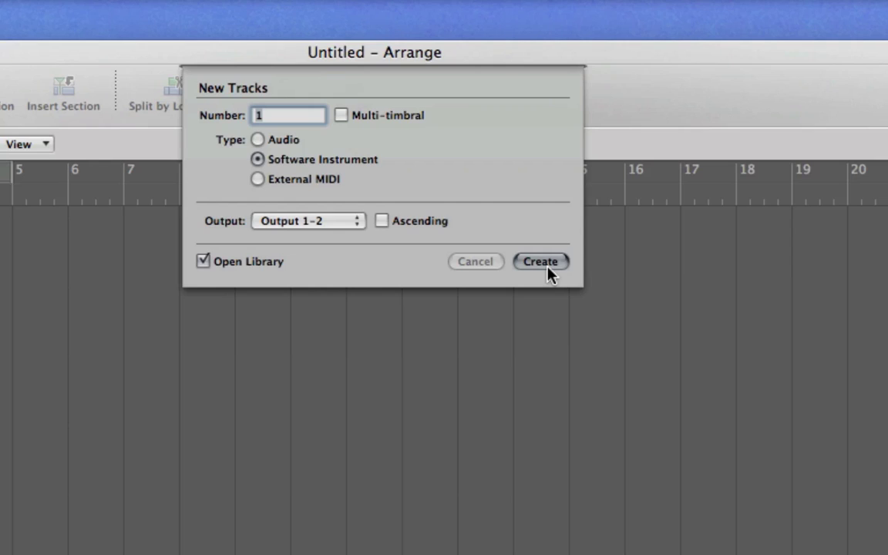
click(544, 262)
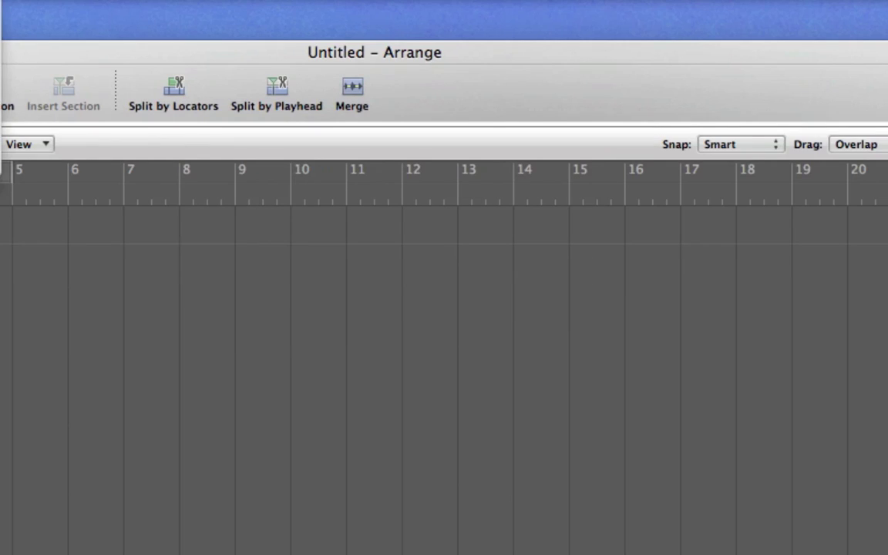
Step: Switch to TempoChangeTest and copy all ten tempo events from its Tempo list
click(150, 6)
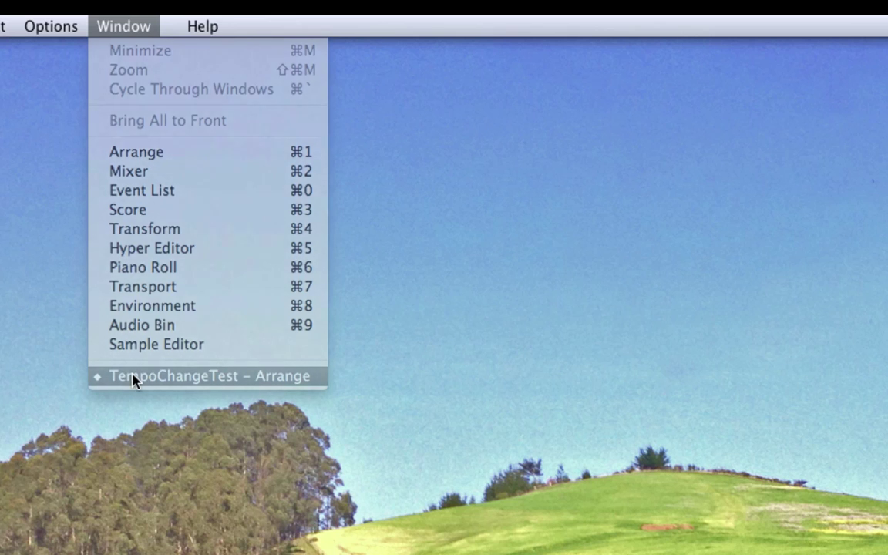
click(136, 343)
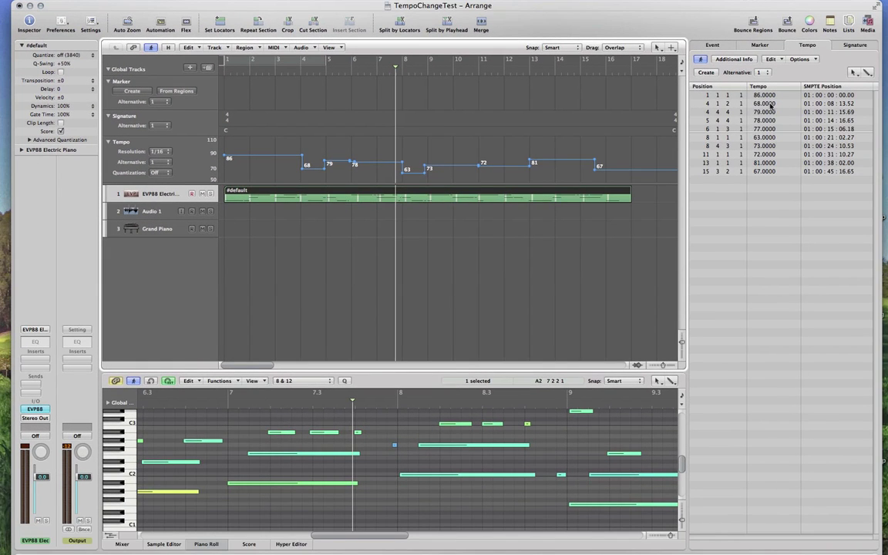
click(696, 96)
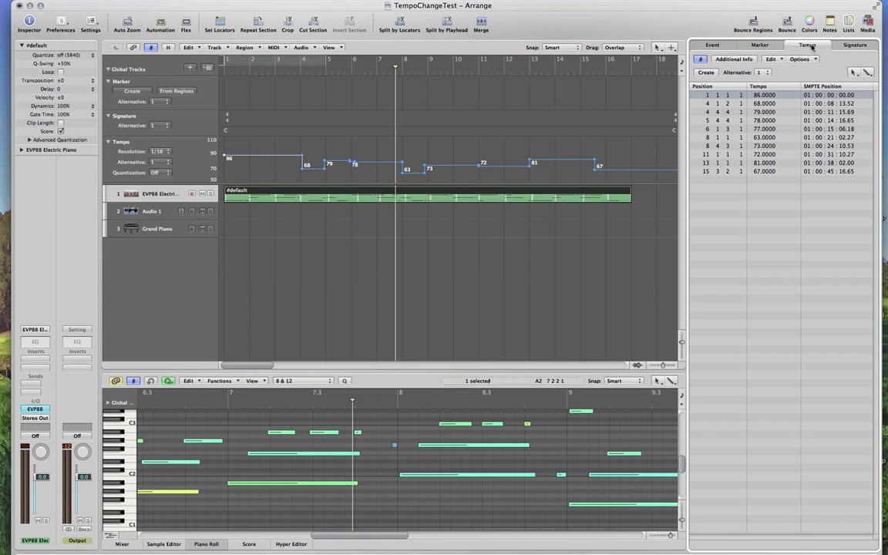
click(850, 27)
click(848, 25)
key(super+a)
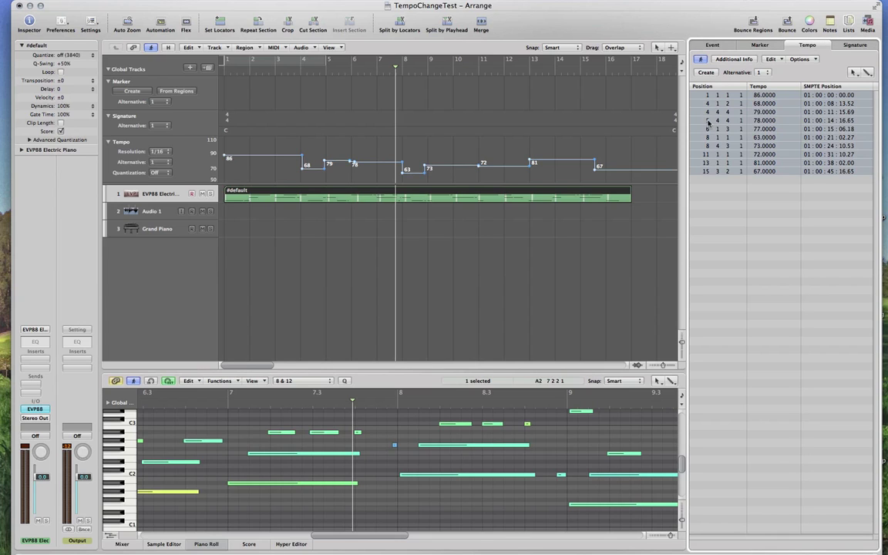
right_click(704, 96)
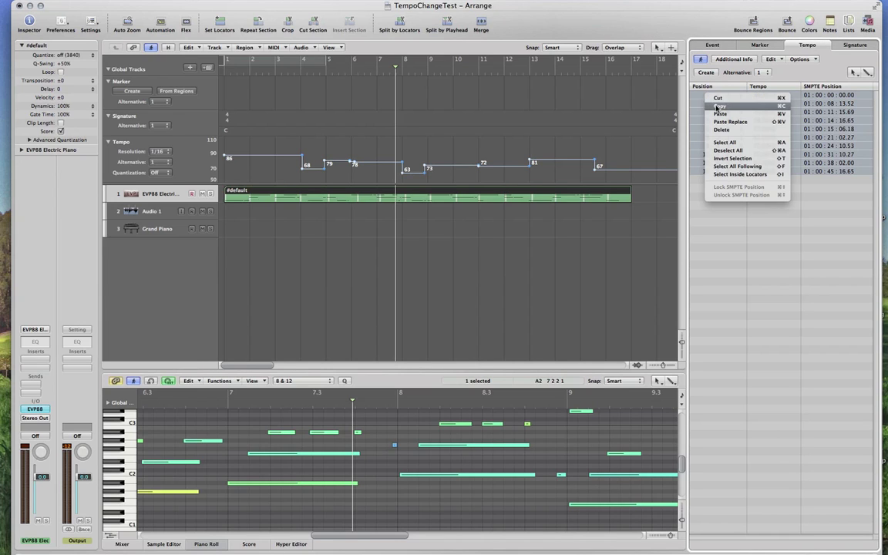
click(715, 108)
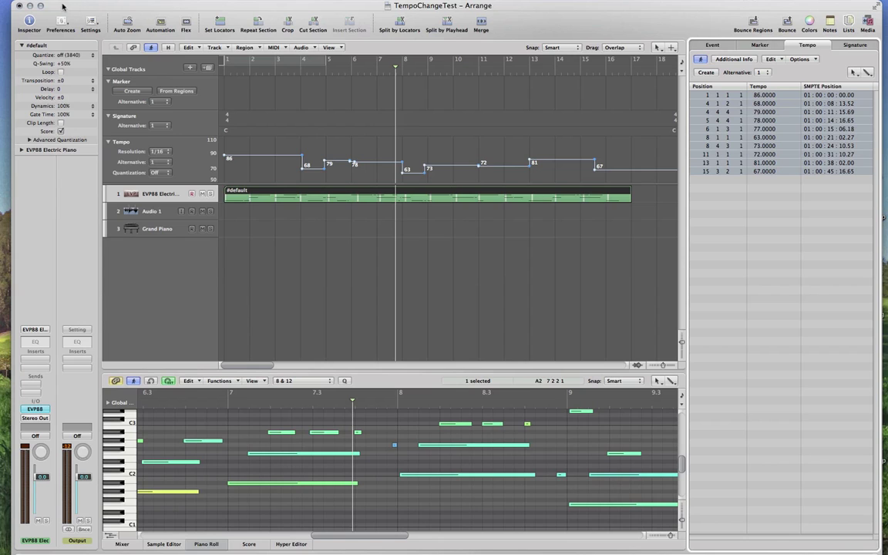
Step: Start another new project with Cmd-N to bring up the template chooser
click(19, 0)
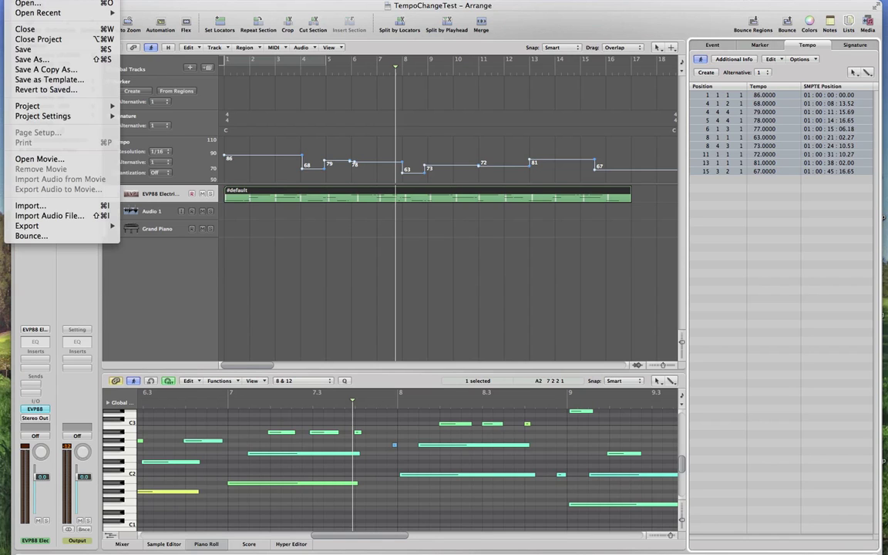
key(Escape)
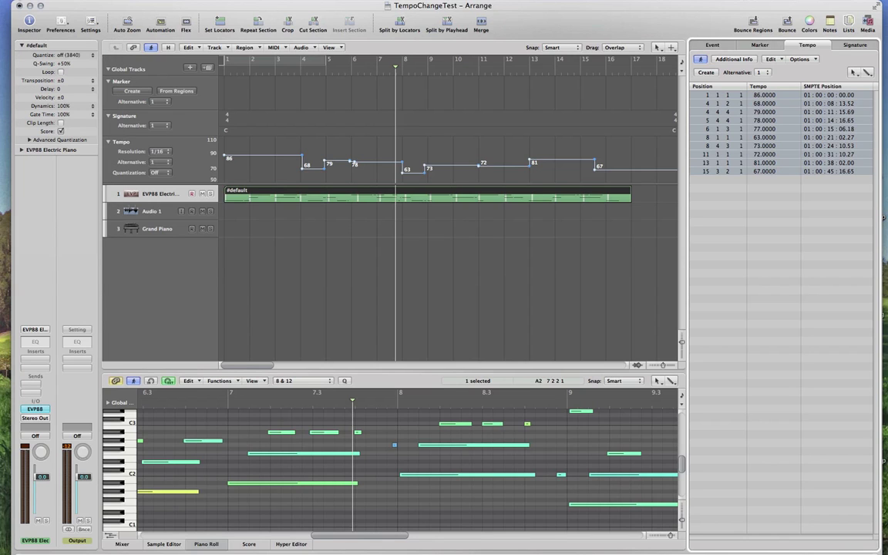
key(super+n)
Step: Create an Empty Project with one instrument track and paste the copied tempo changes into its Tempo list
click(411, 118)
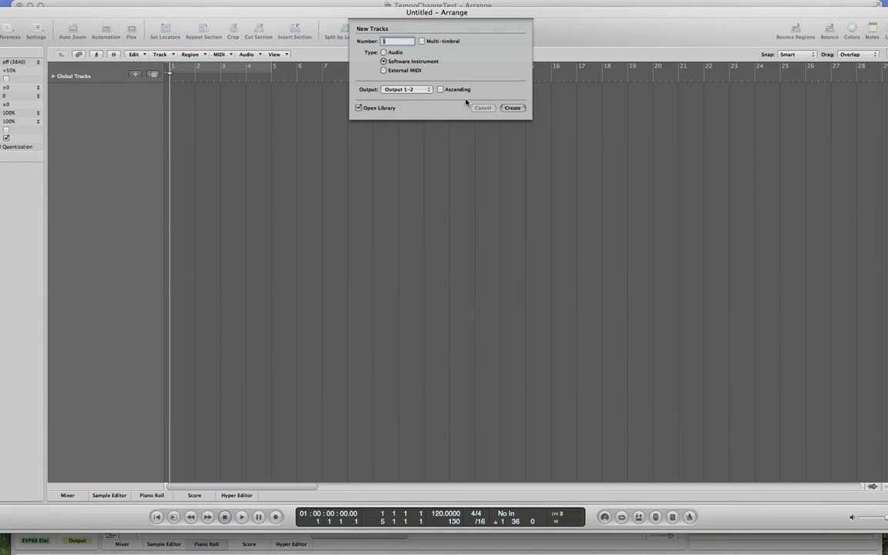
click(513, 108)
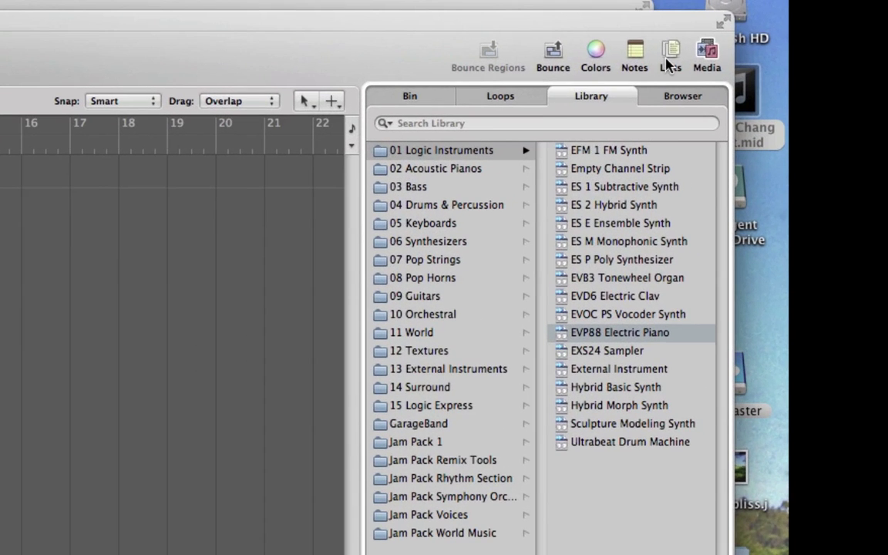
click(887, 36)
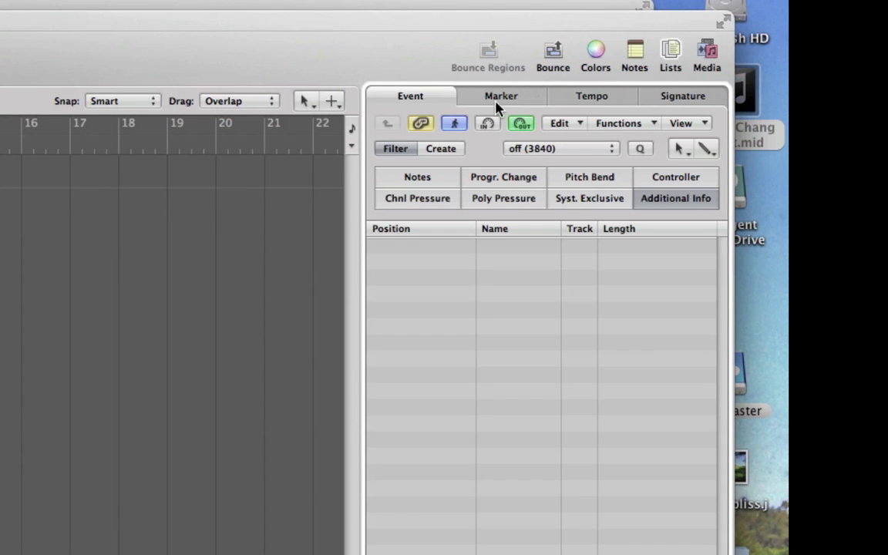
click(583, 100)
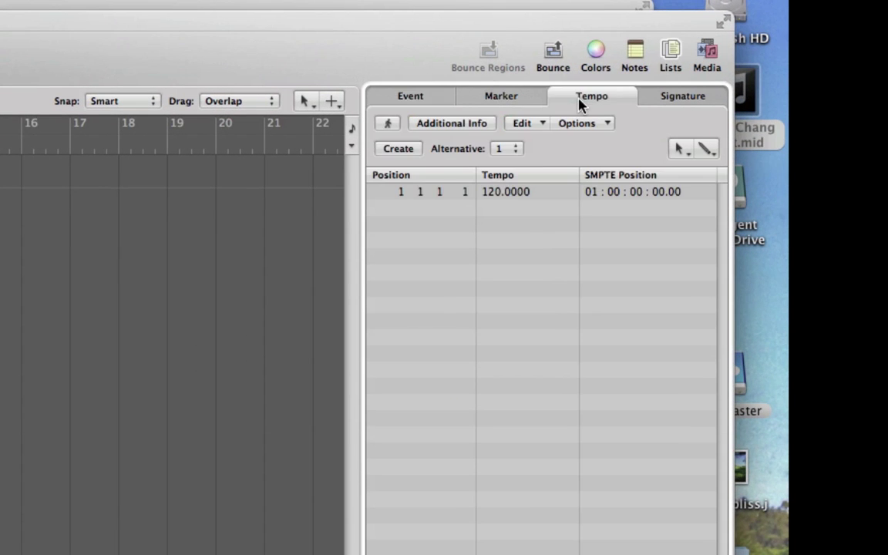
right_click(381, 197)
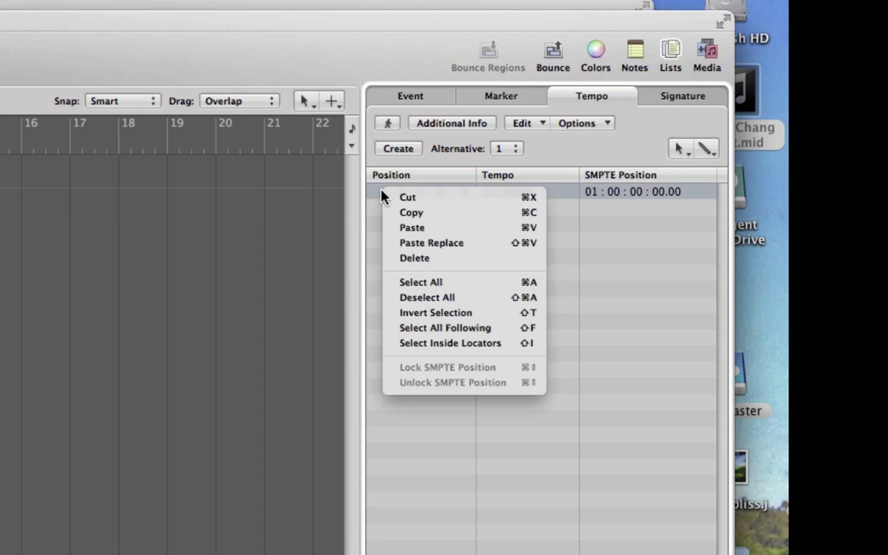
click(409, 227)
click(468, 424)
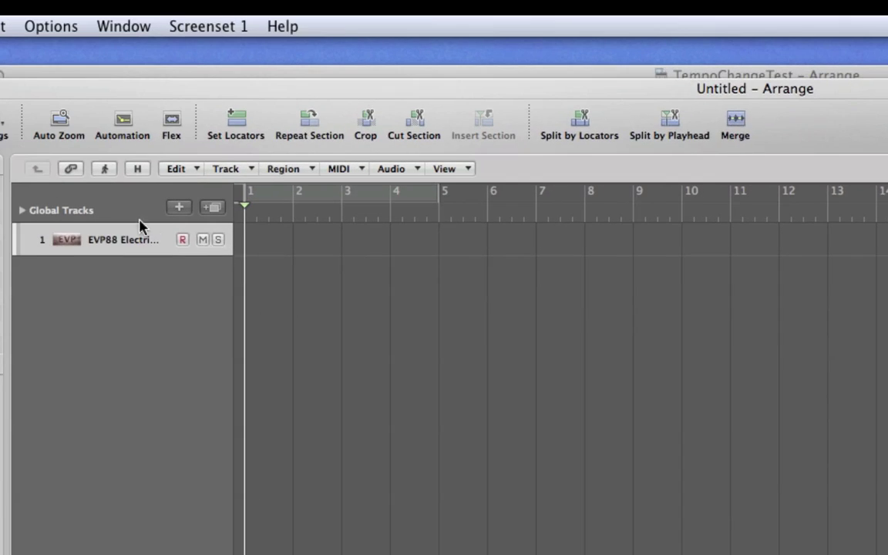
click(22, 208)
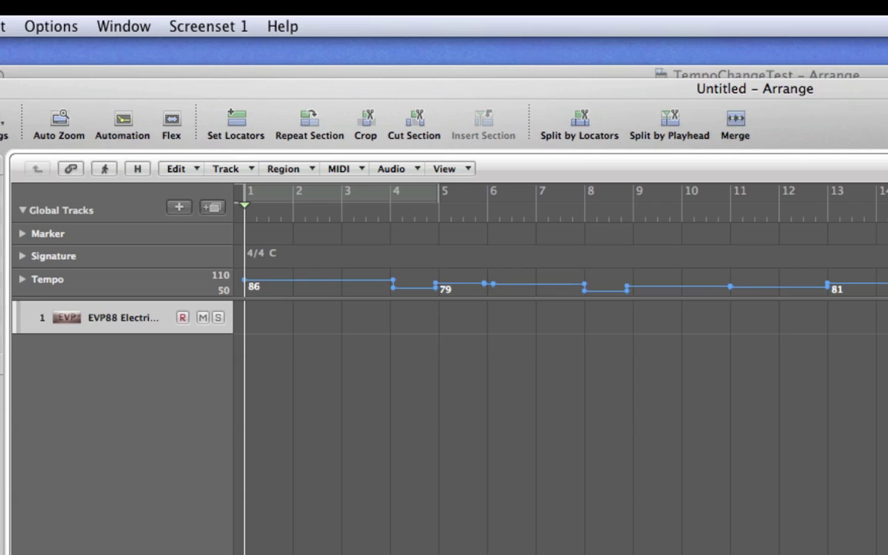
Step: Move the Untitled window aside, view TempoChangeTest's tempo curve, then bring Untitled back
drag(0, 91, 0, 149)
click(164, 74)
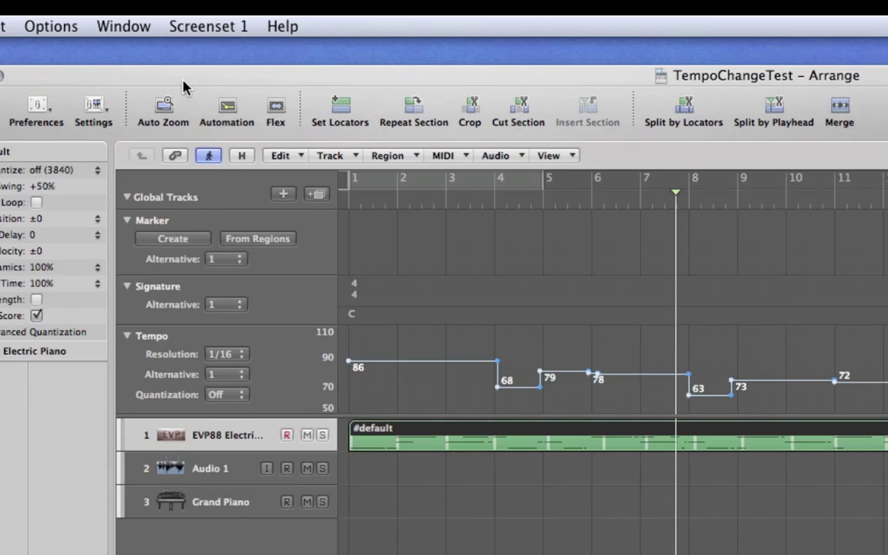
key(super+grave)
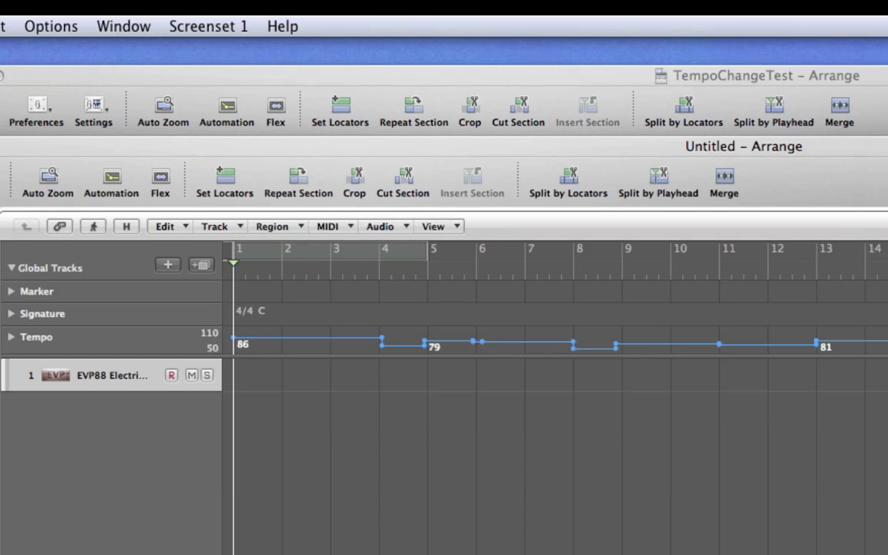
Step: Open Desktop/TempoChangeTest.mid with a new environment and show the global tracks with G
click(0, 26)
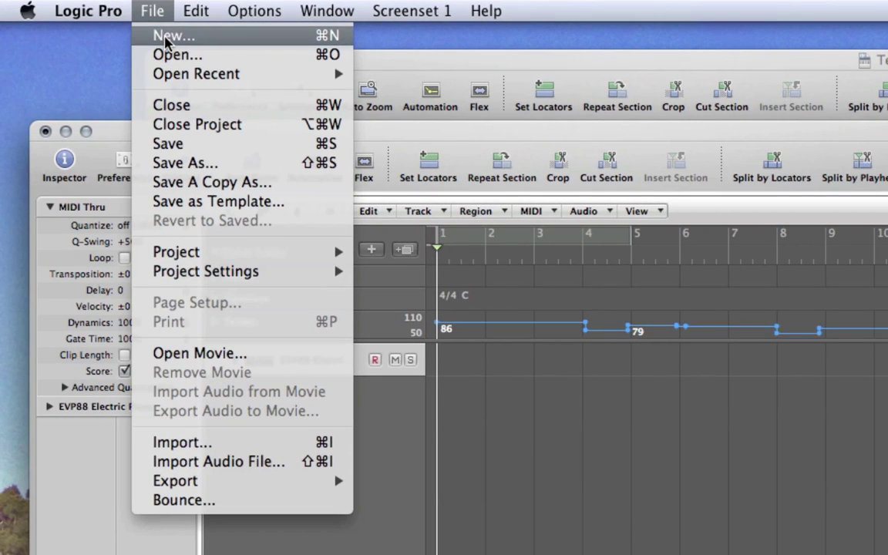
click(292, 59)
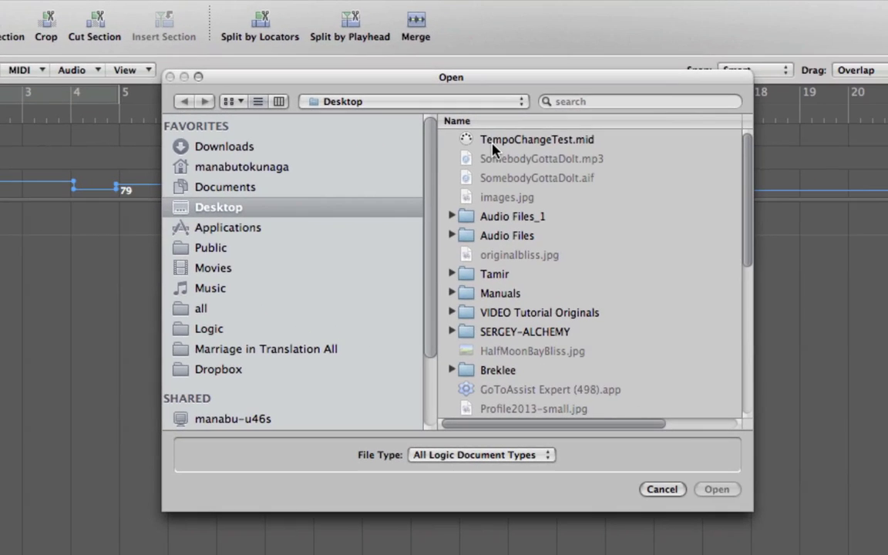
click(490, 141)
click(718, 496)
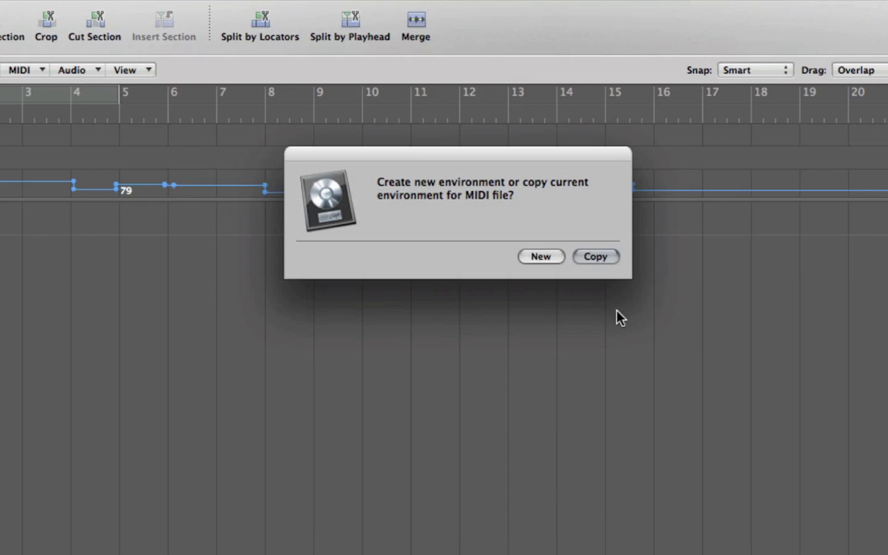
click(548, 256)
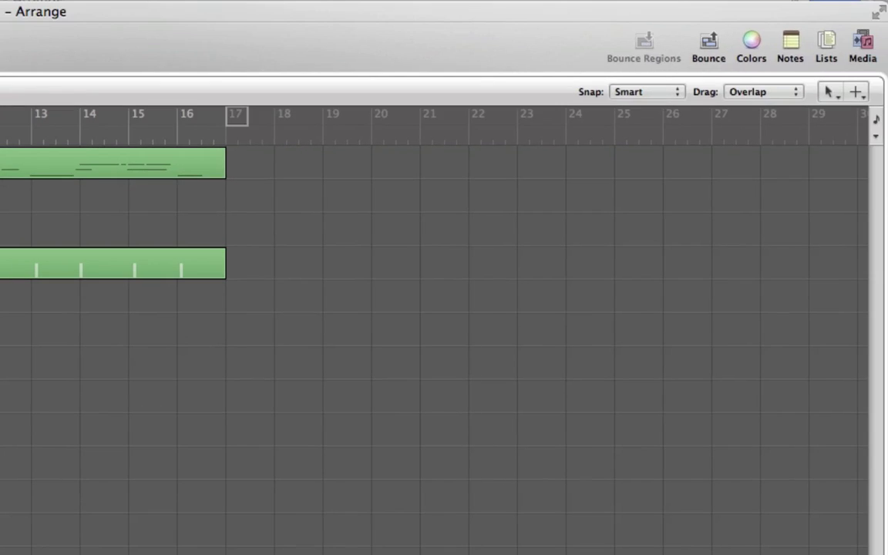
key(g)
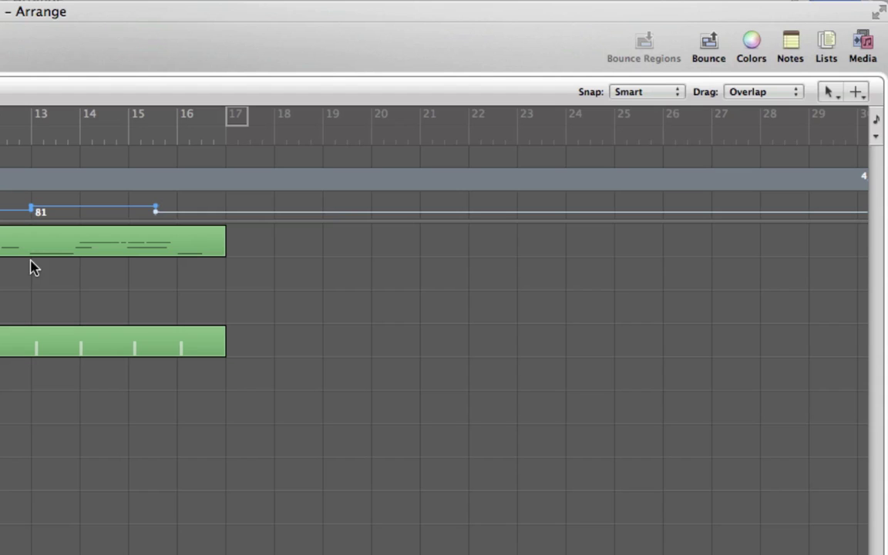
Step: Show the MIDI file's Tempo list and select all ten tempo events with Select All
click(826, 47)
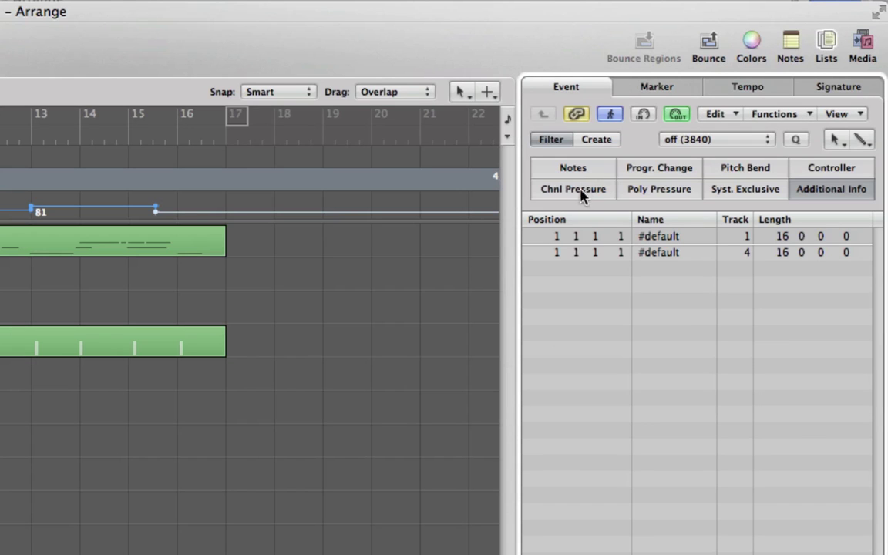
click(751, 88)
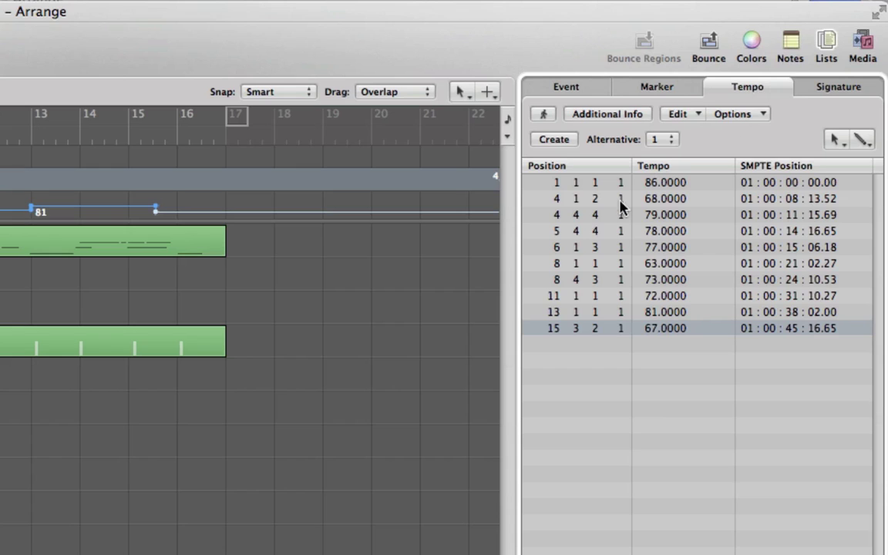
right_click(552, 189)
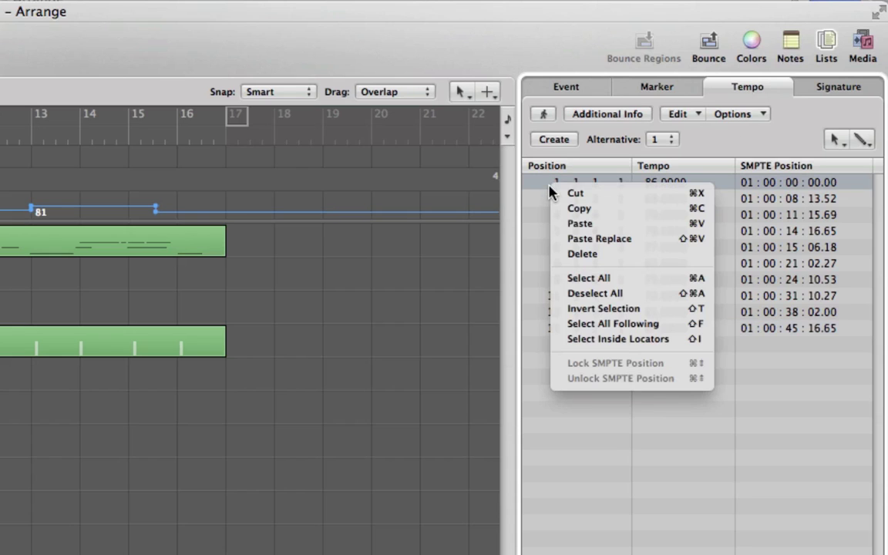
click(589, 279)
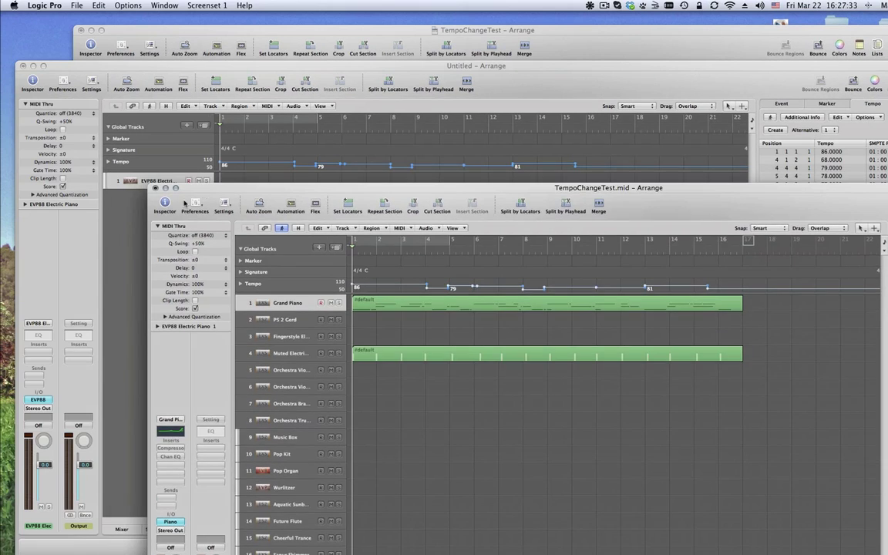
Step: Move the TempoChangeTest window to the front, dismissing the electric piano track's options menu unchanged
drag(217, 208, 172, 68)
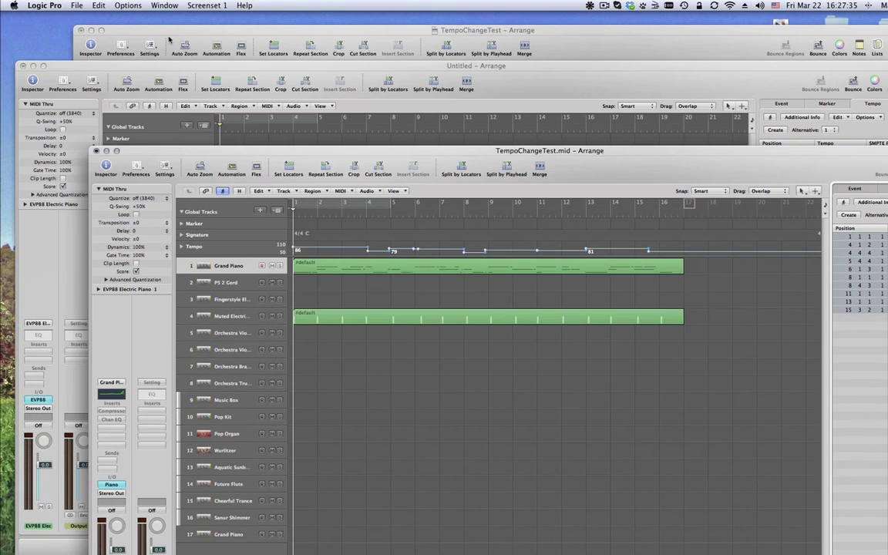
click(151, 32)
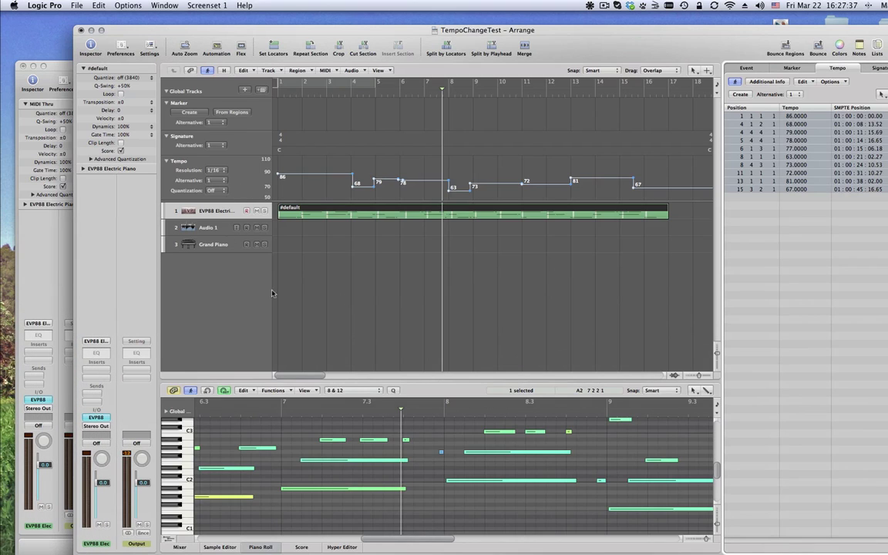
right_click(206, 211)
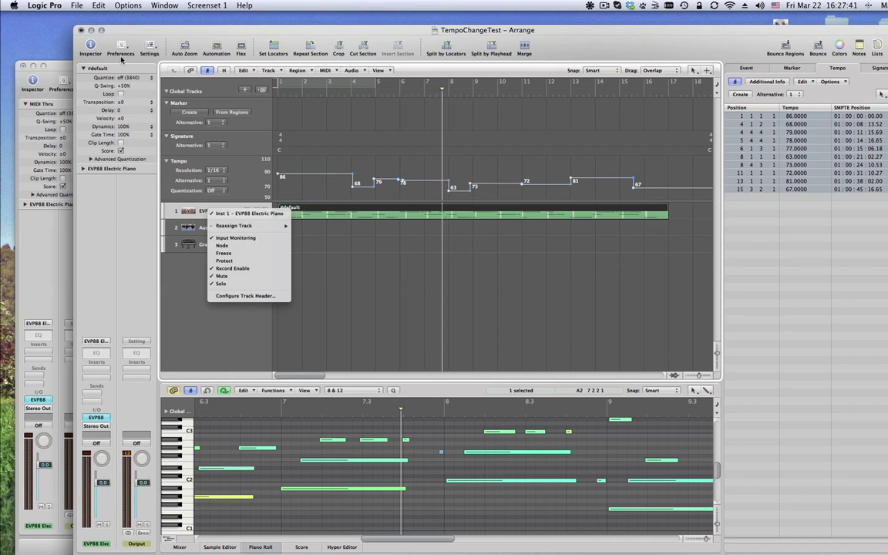
click(323, 237)
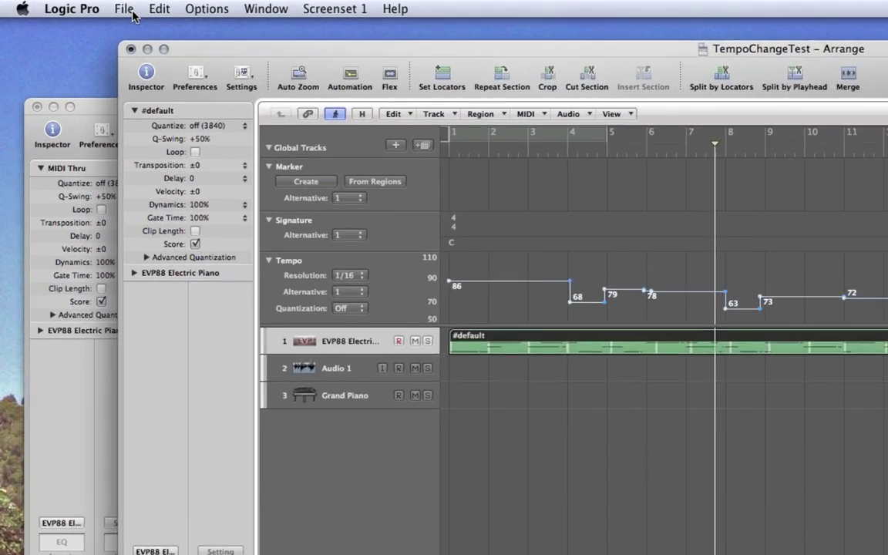
Step: Export the #default region as an audio file, keeping WAVE as the save format
click(77, 5)
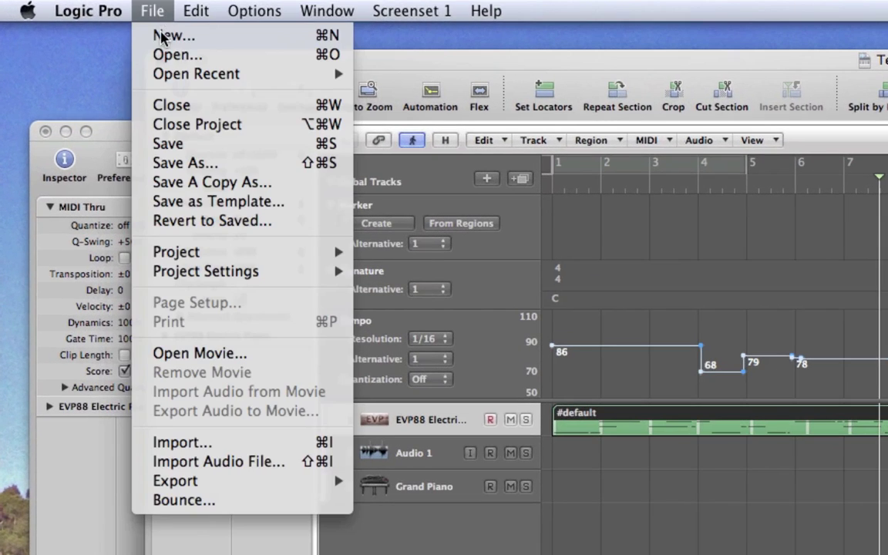
mouse_move(117, 242)
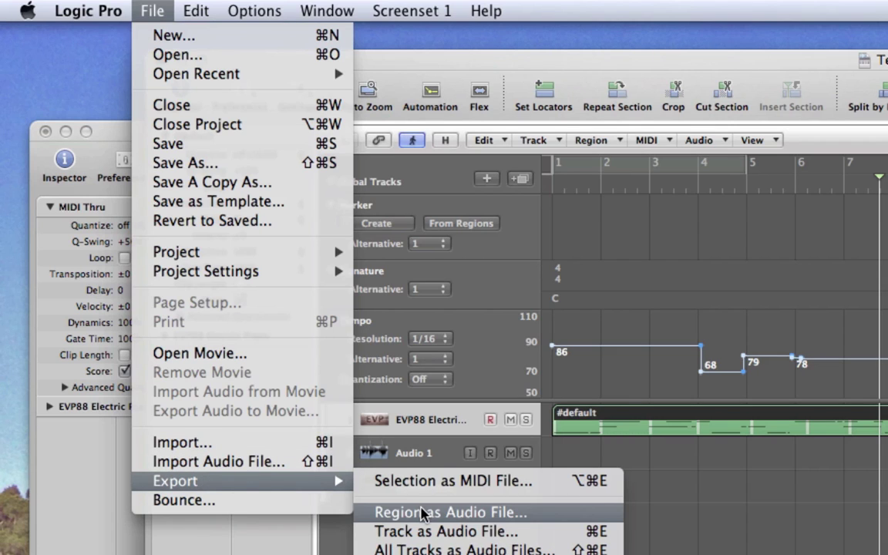
click(422, 512)
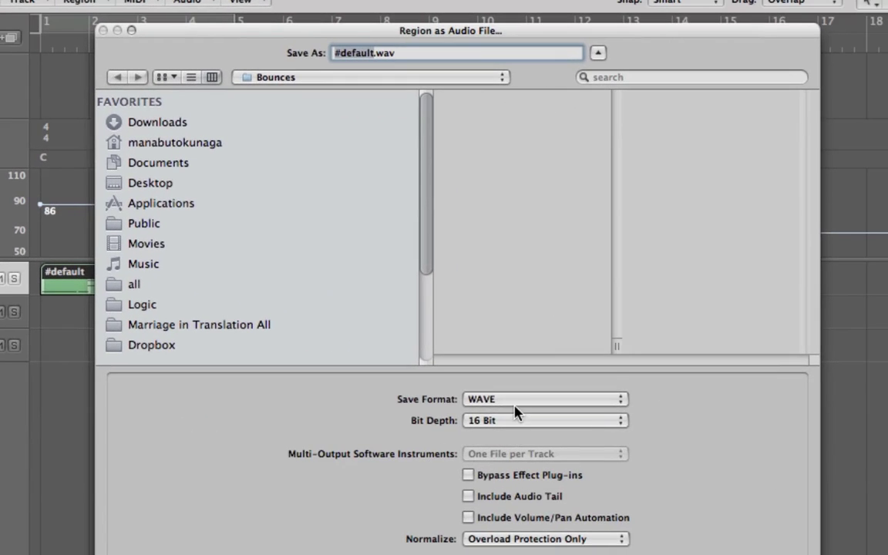
click(516, 401)
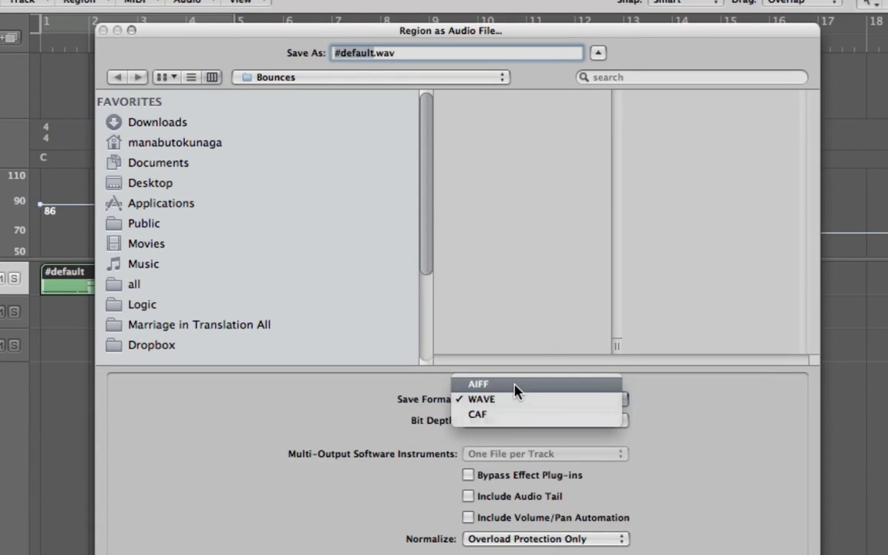
click(339, 394)
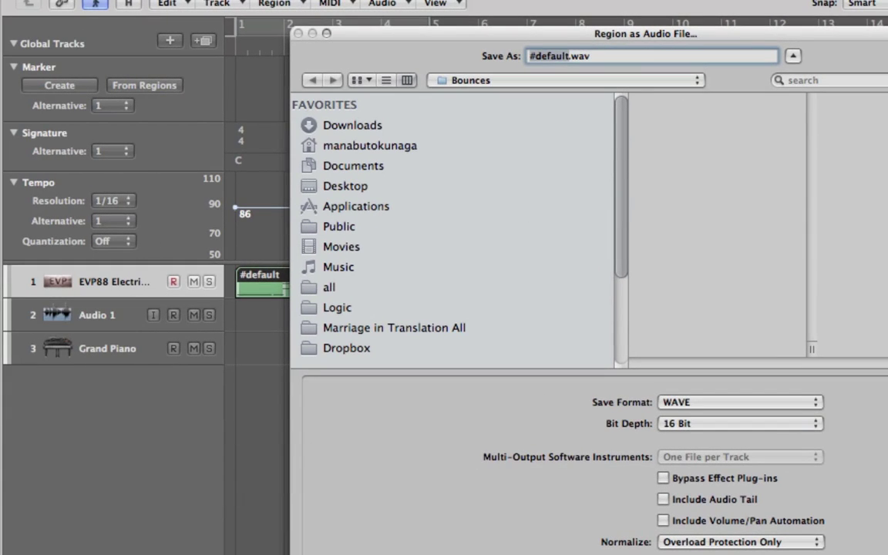
Step: Dismiss the Region as Audio File dialog to return to the TempoChangeTest arrange window
key(Return)
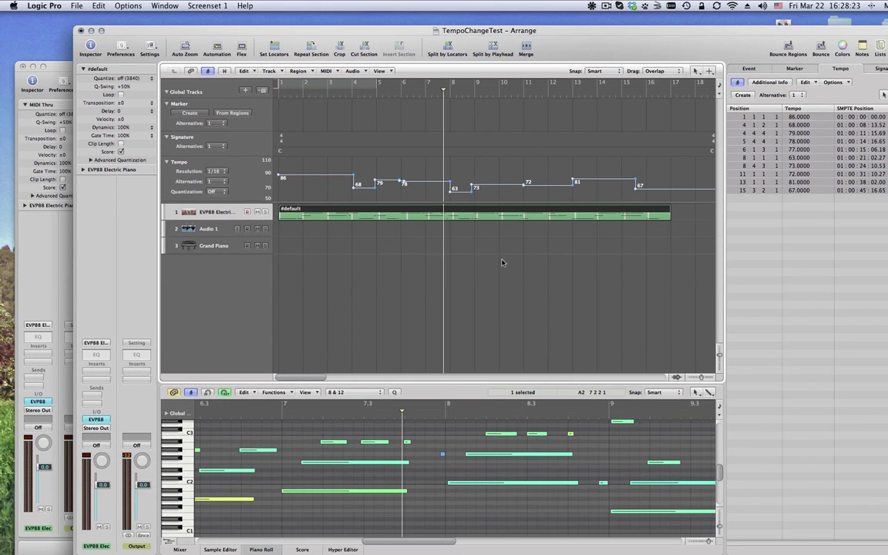